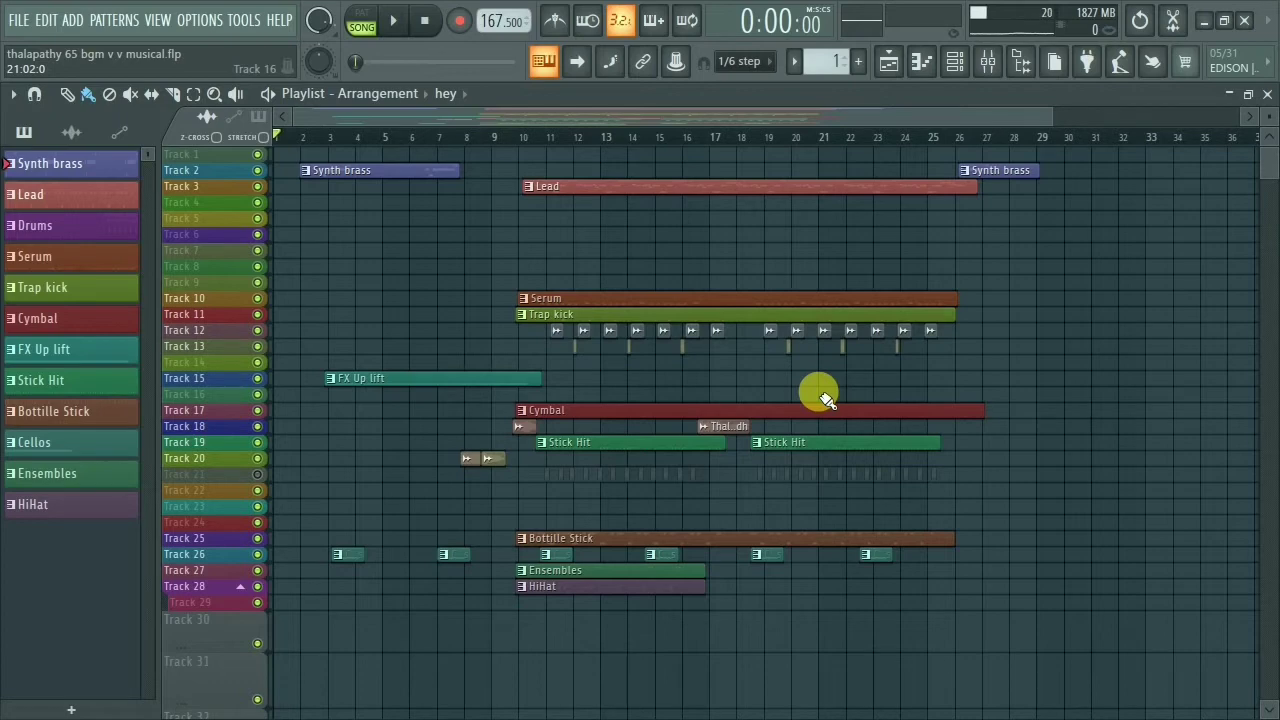
- Open the Lead pattern's notes, solo Track 3 and play the Lead clip from about bar 10
double_click(587, 185)
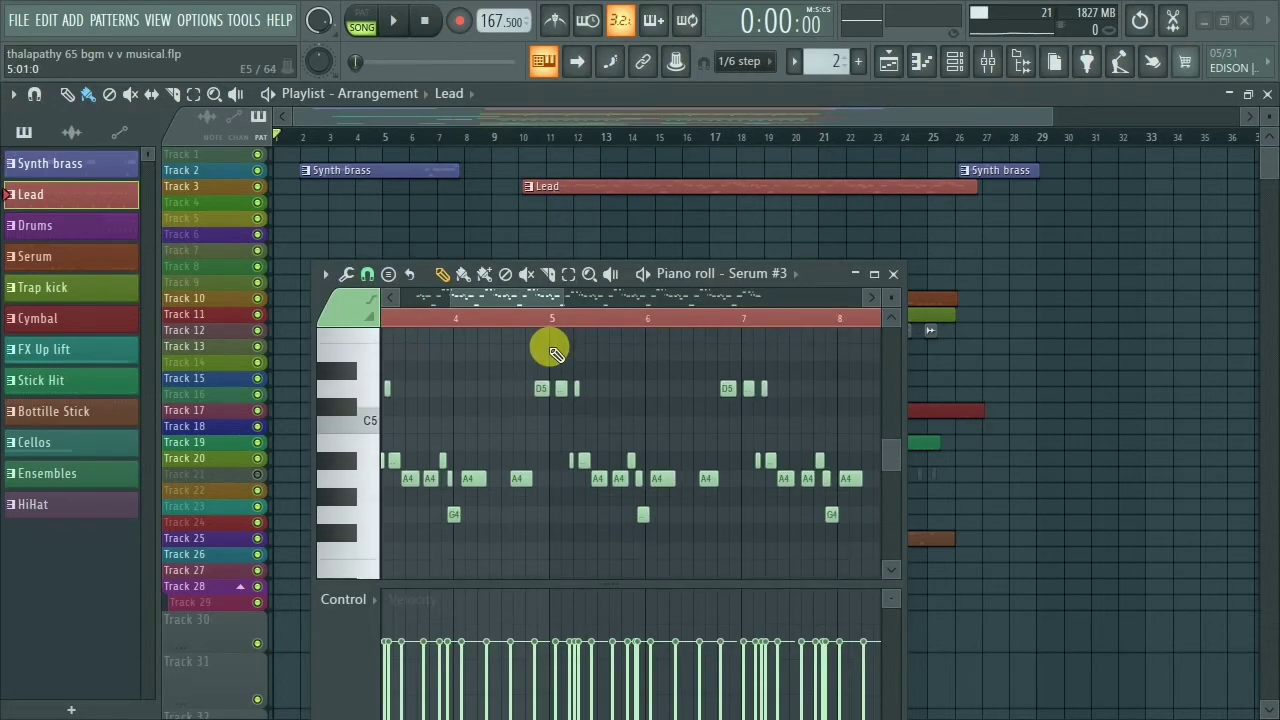
right_click(259, 189)
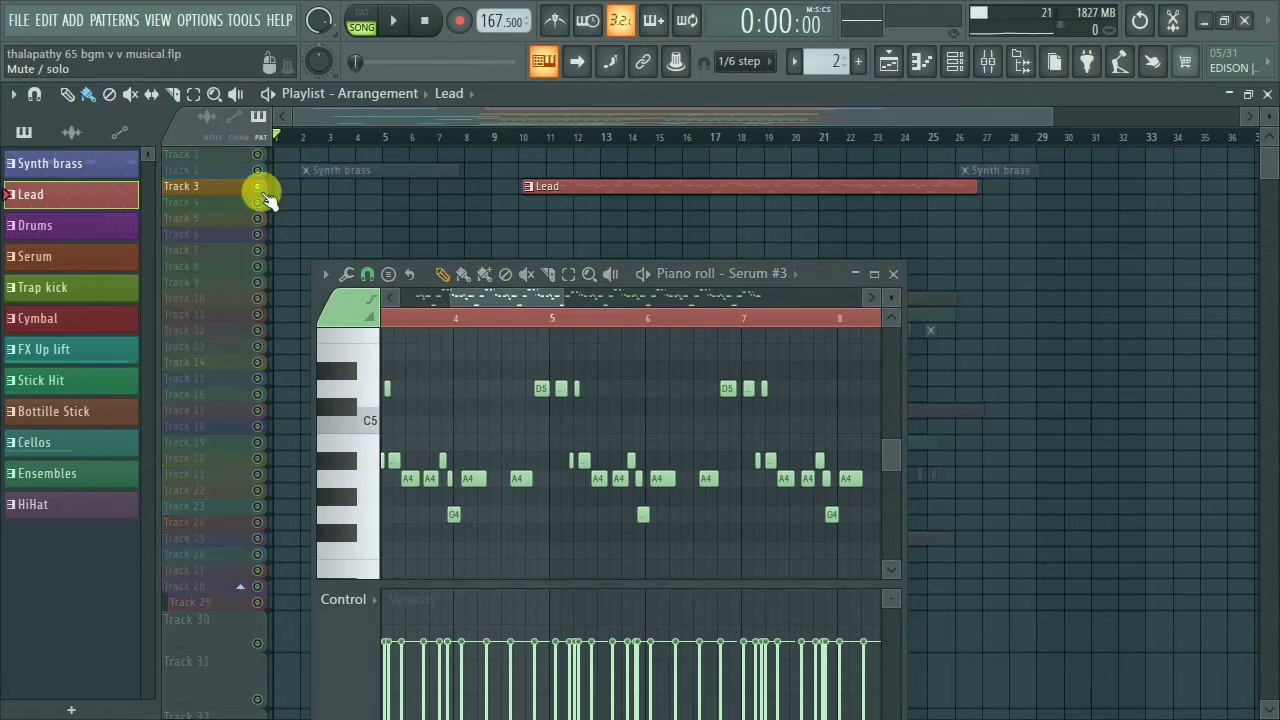
key(space)
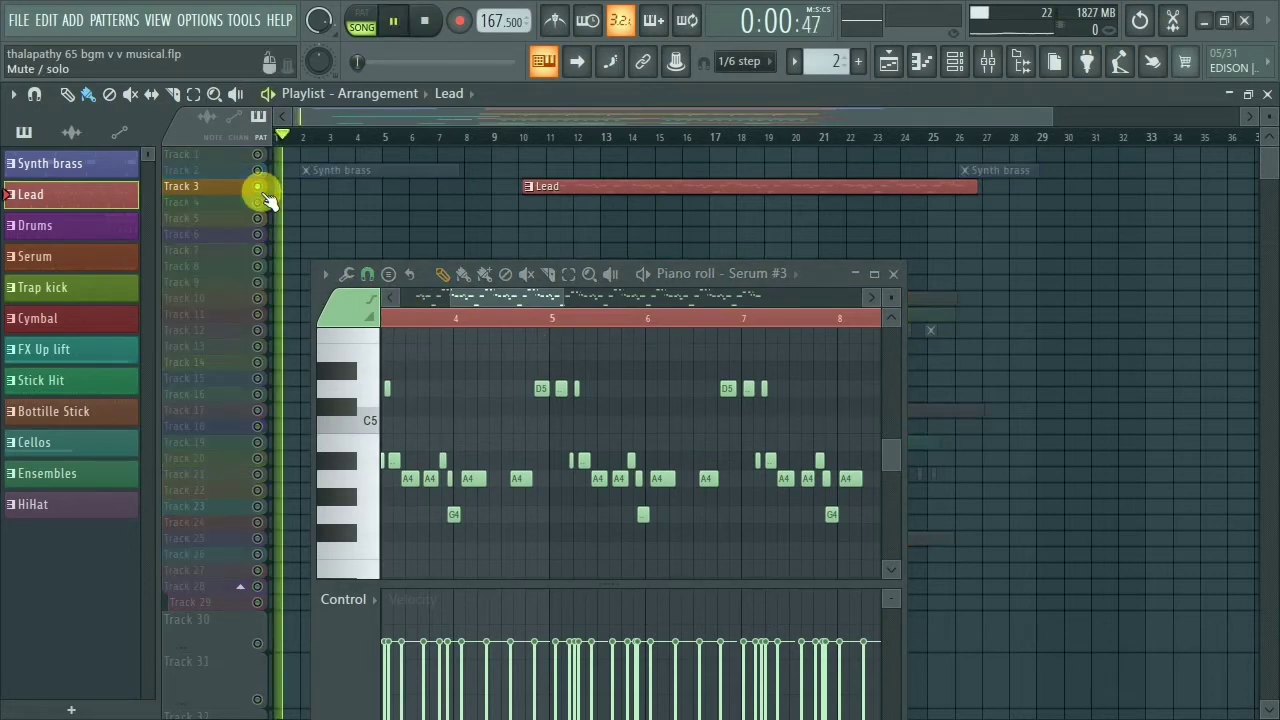
click(530, 139)
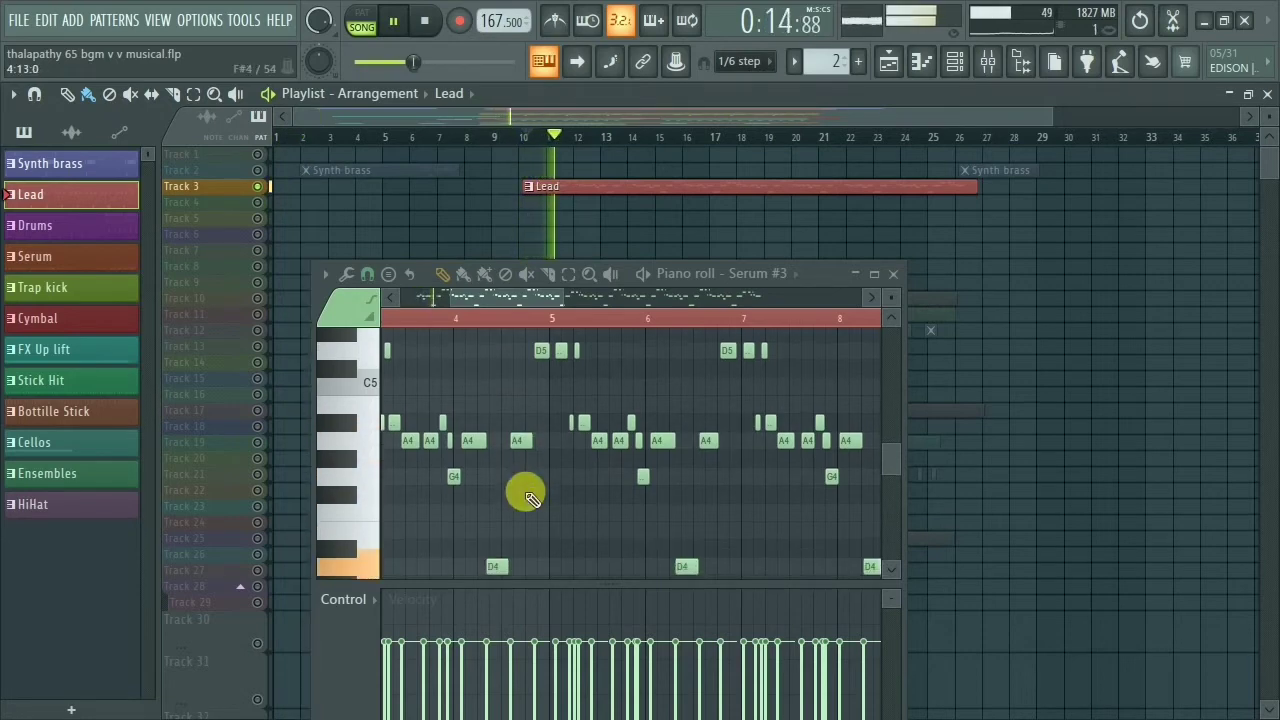
scroll(530, 497, down, 1)
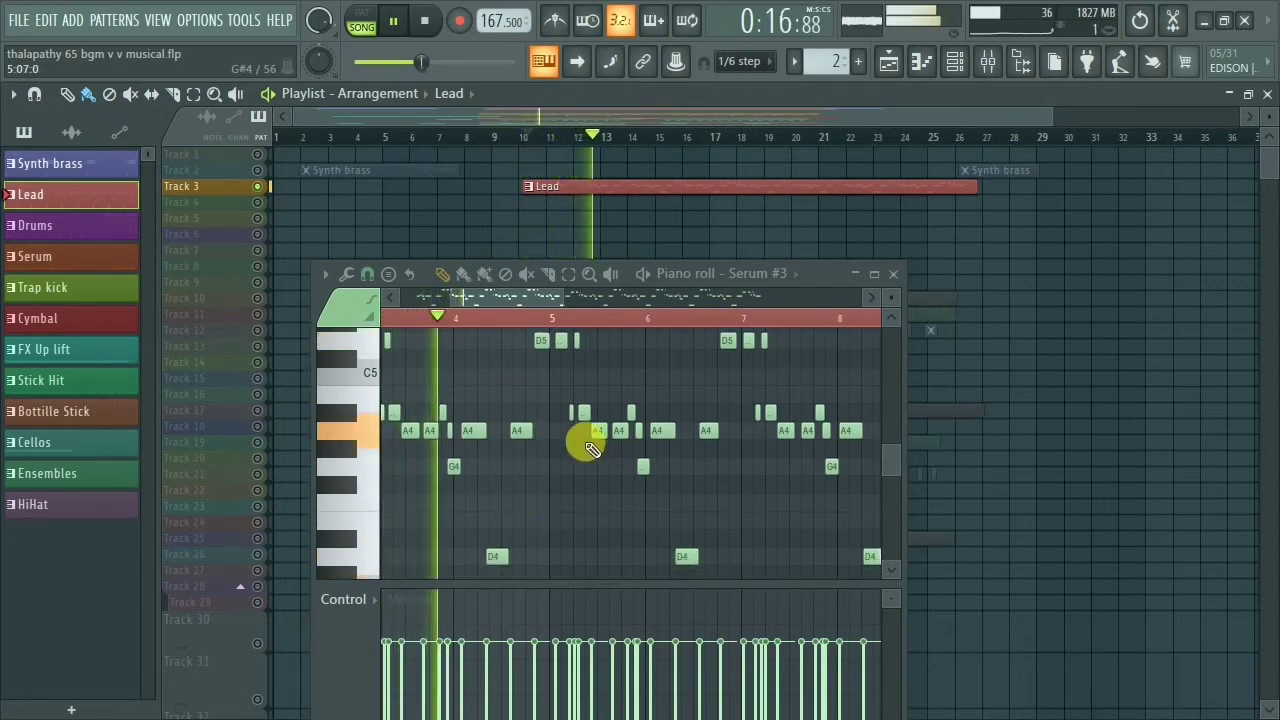
- Maximize the piano roll and examine the Lead notes through to about bar 16 during playback
click(874, 274)
scroll(665, 305, up, 3)
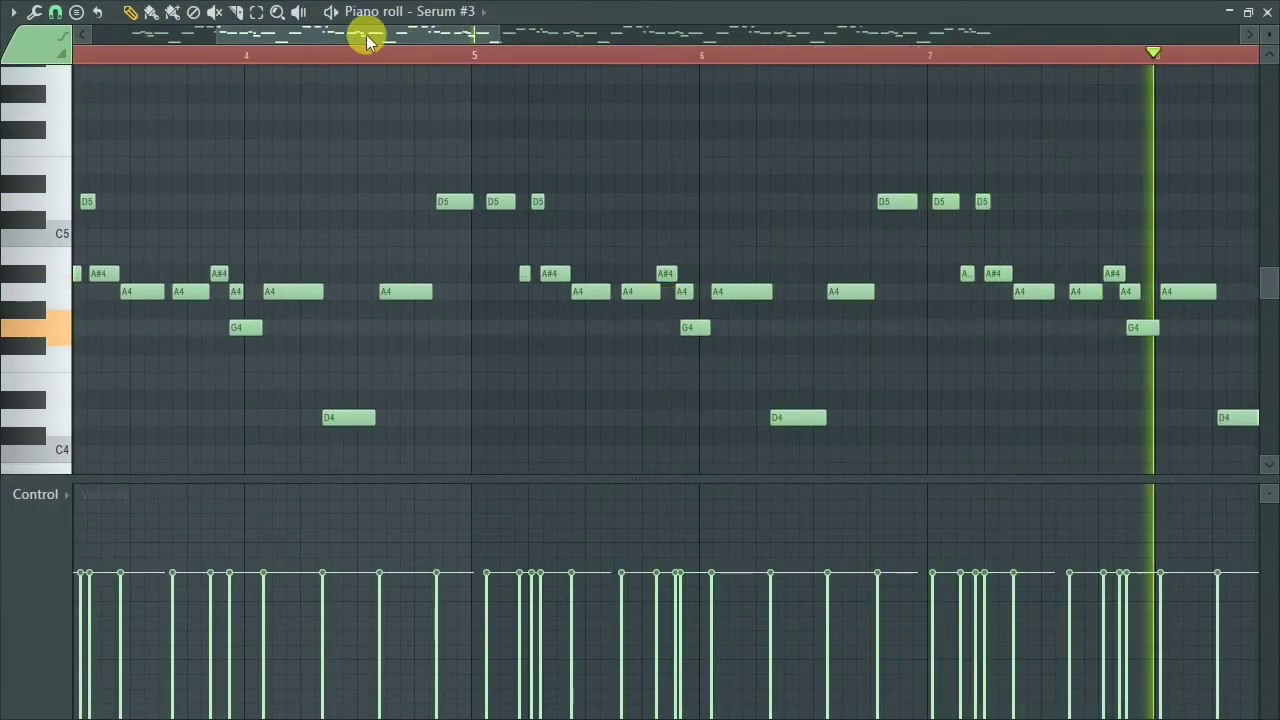
drag(366, 34, 704, 79)
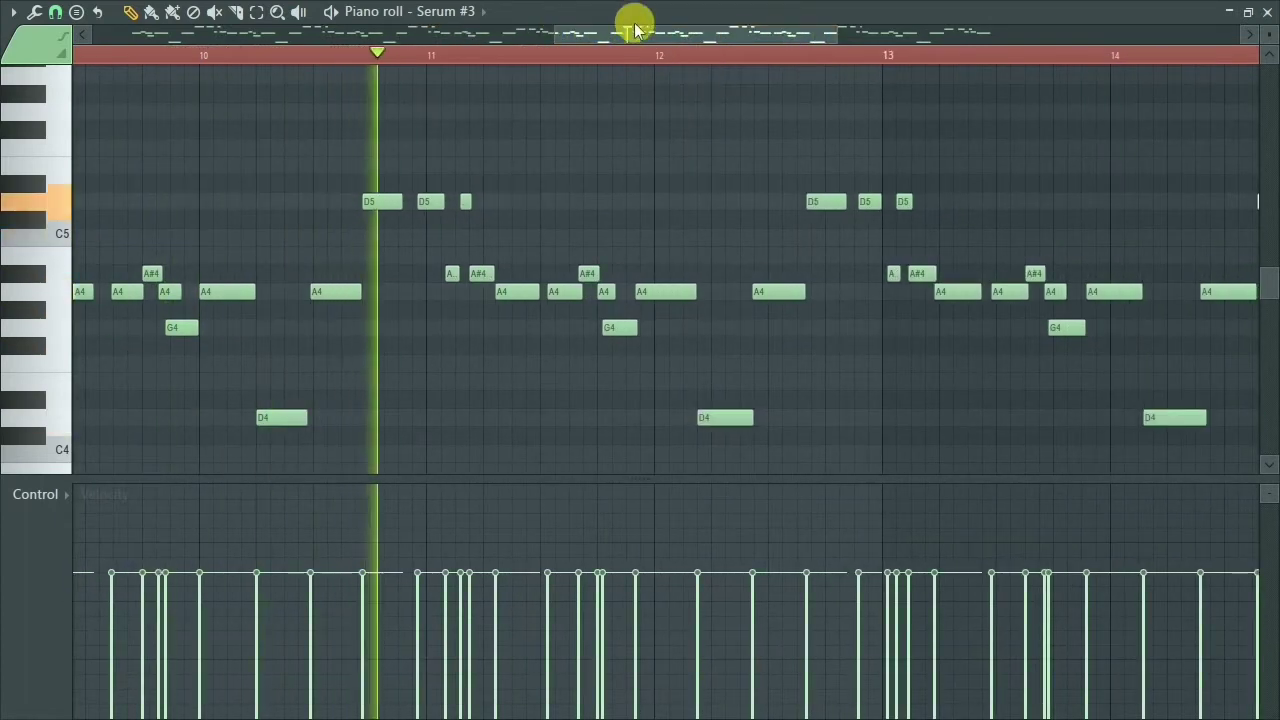
drag(623, 29, 751, 40)
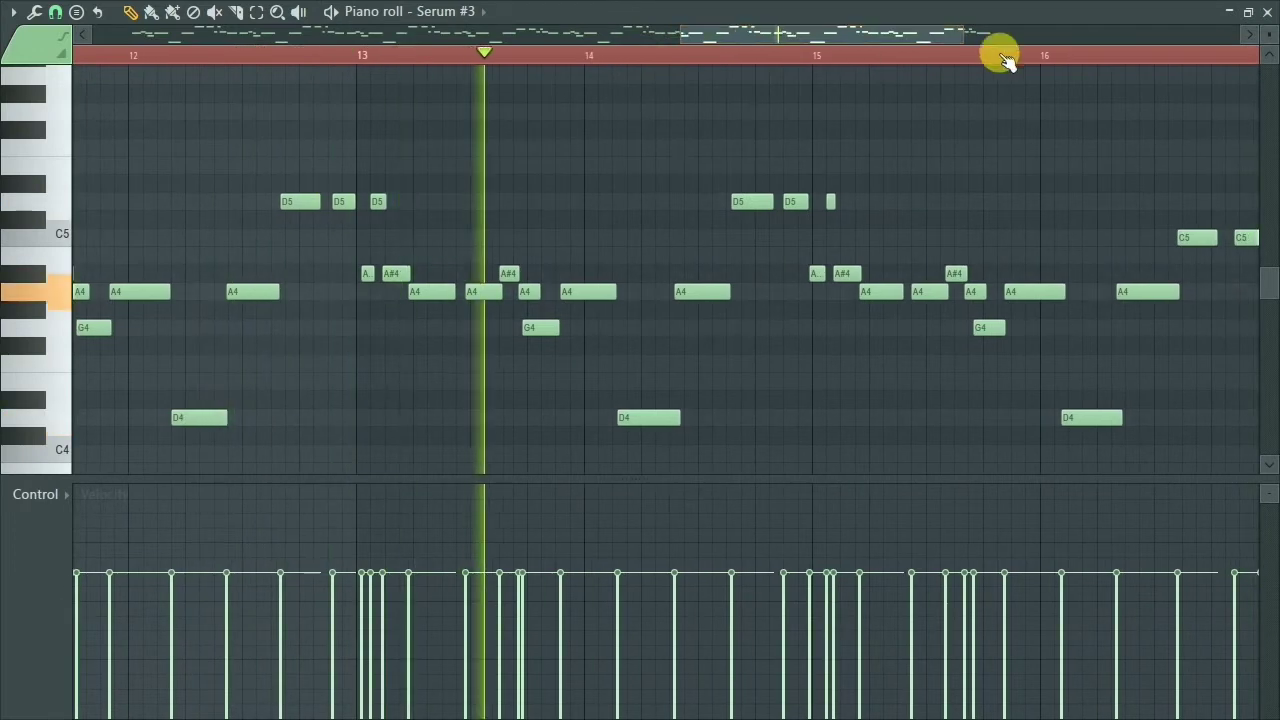
click(1268, 13)
- Show the Lead's Serum preset LD Sad Melody [7S] in the Leads category and inspect its oscillator settings
click(845, 216)
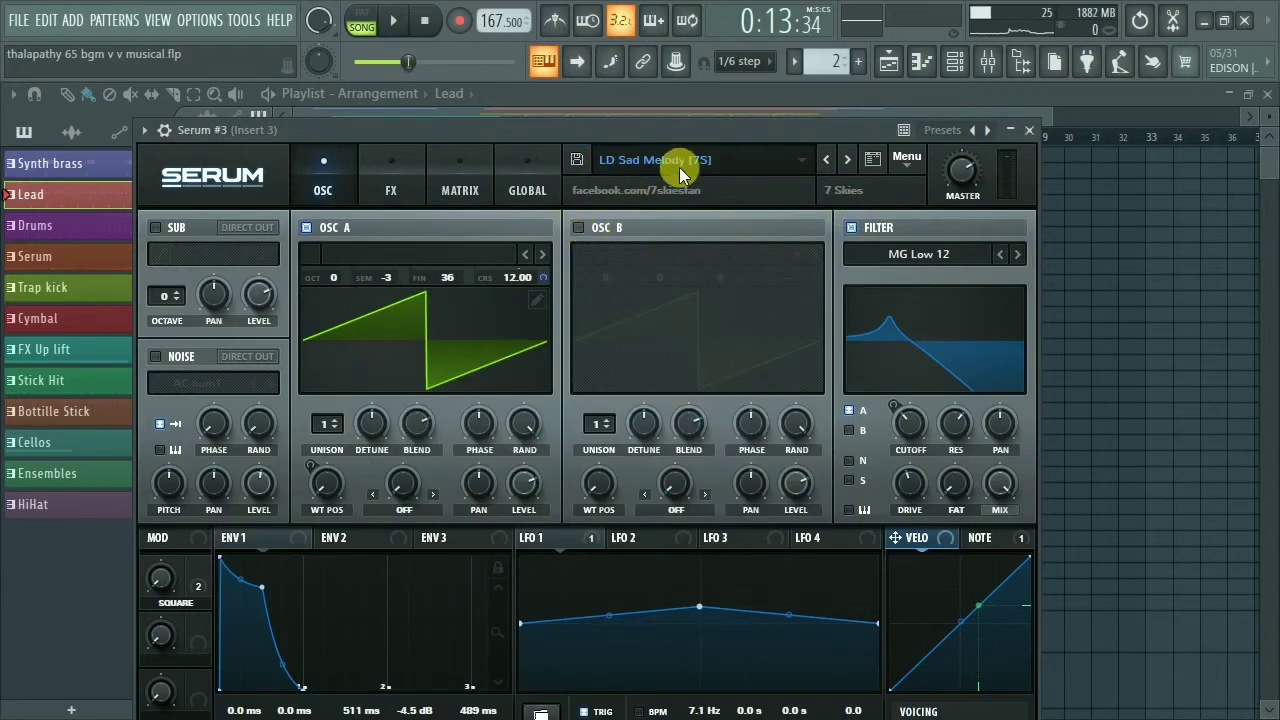
click(634, 162)
mouse_move(610, 248)
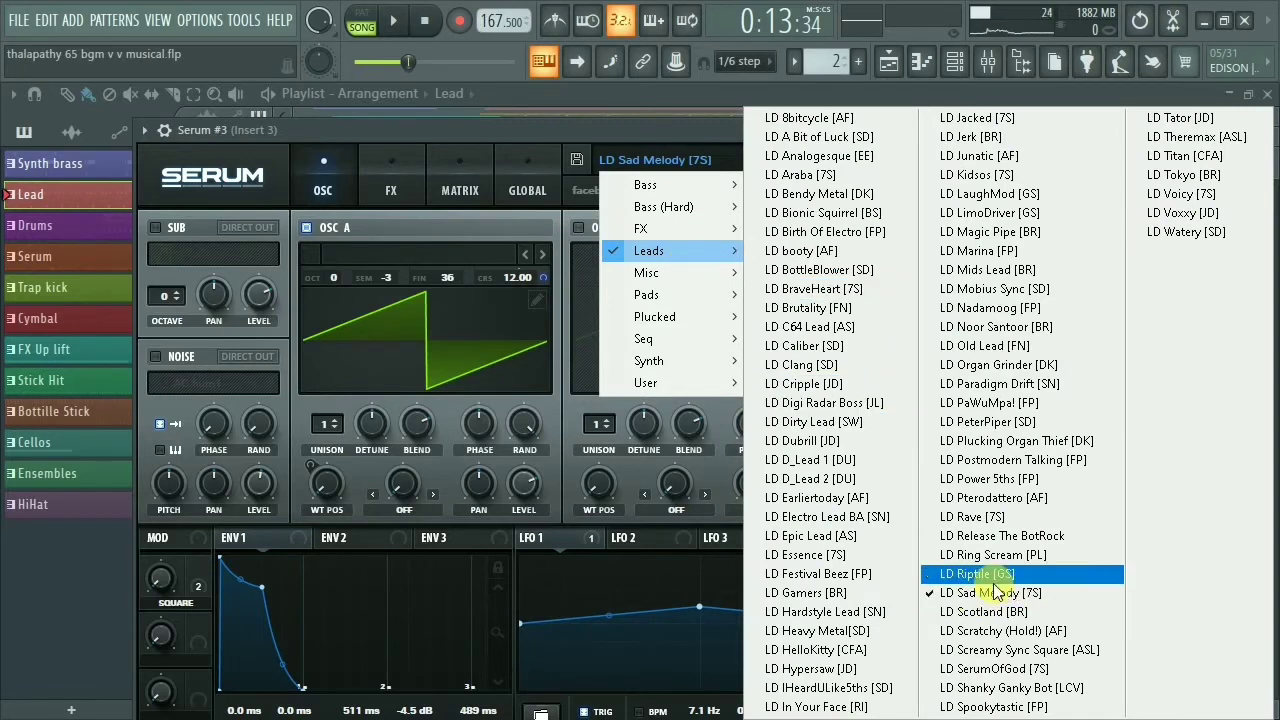
click(1035, 594)
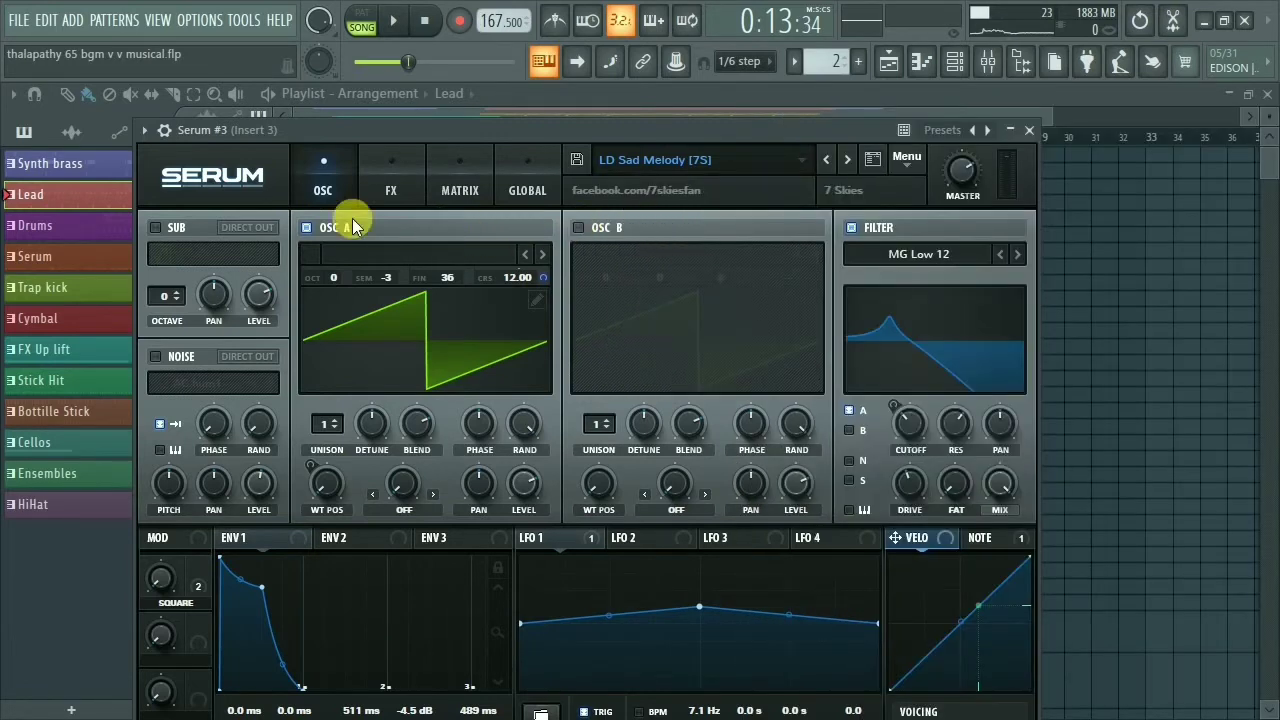
click(157, 357)
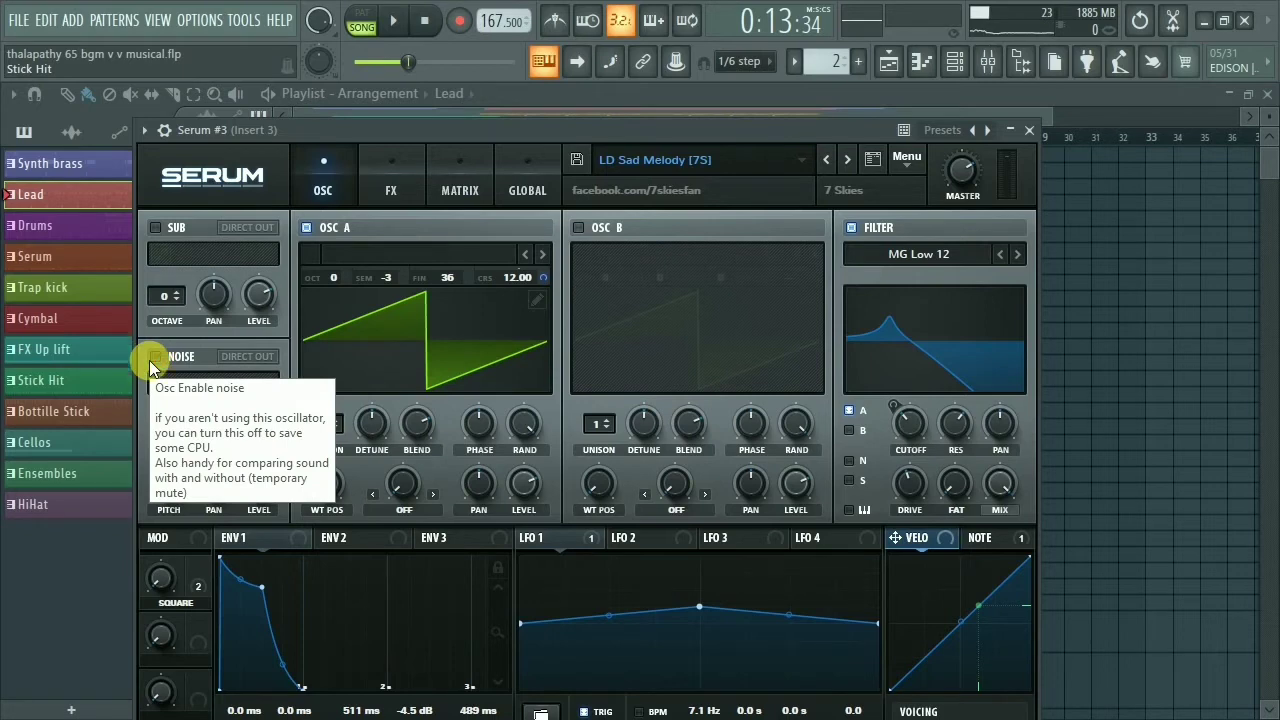
key(Escape)
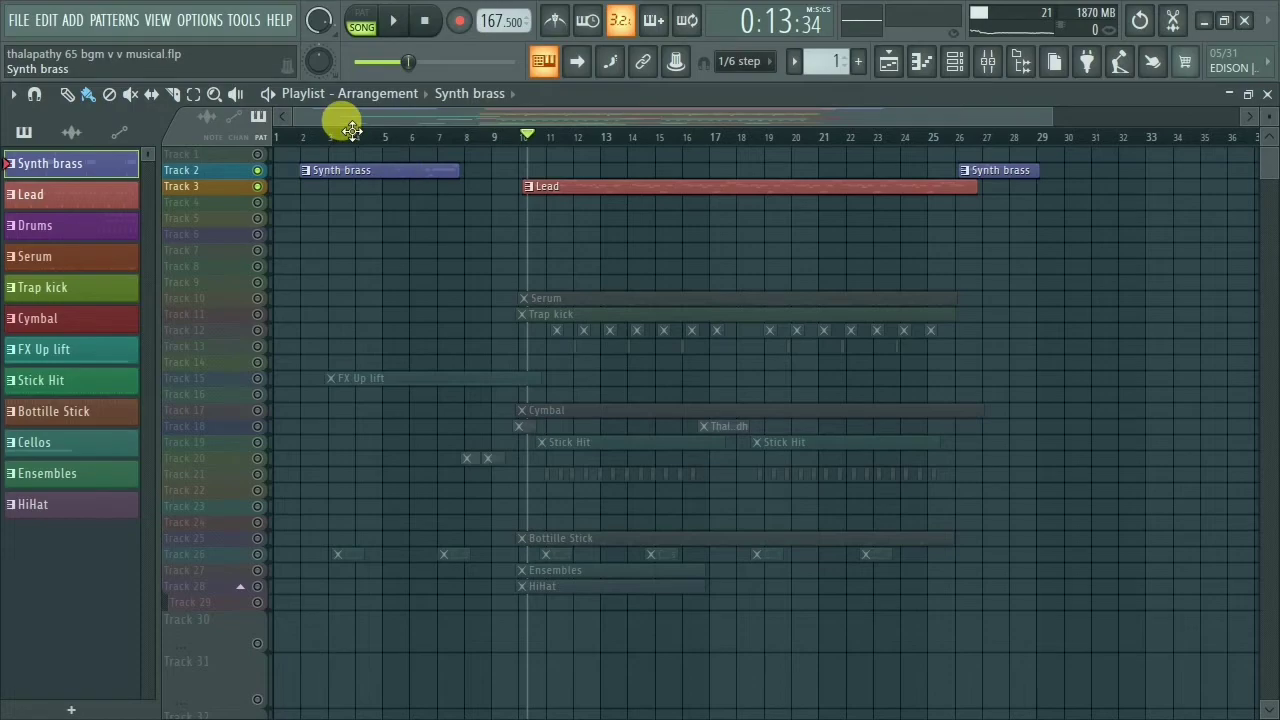
- Open the Synth brass notes in the piano roll and play them from just before bar 9
key(F7)
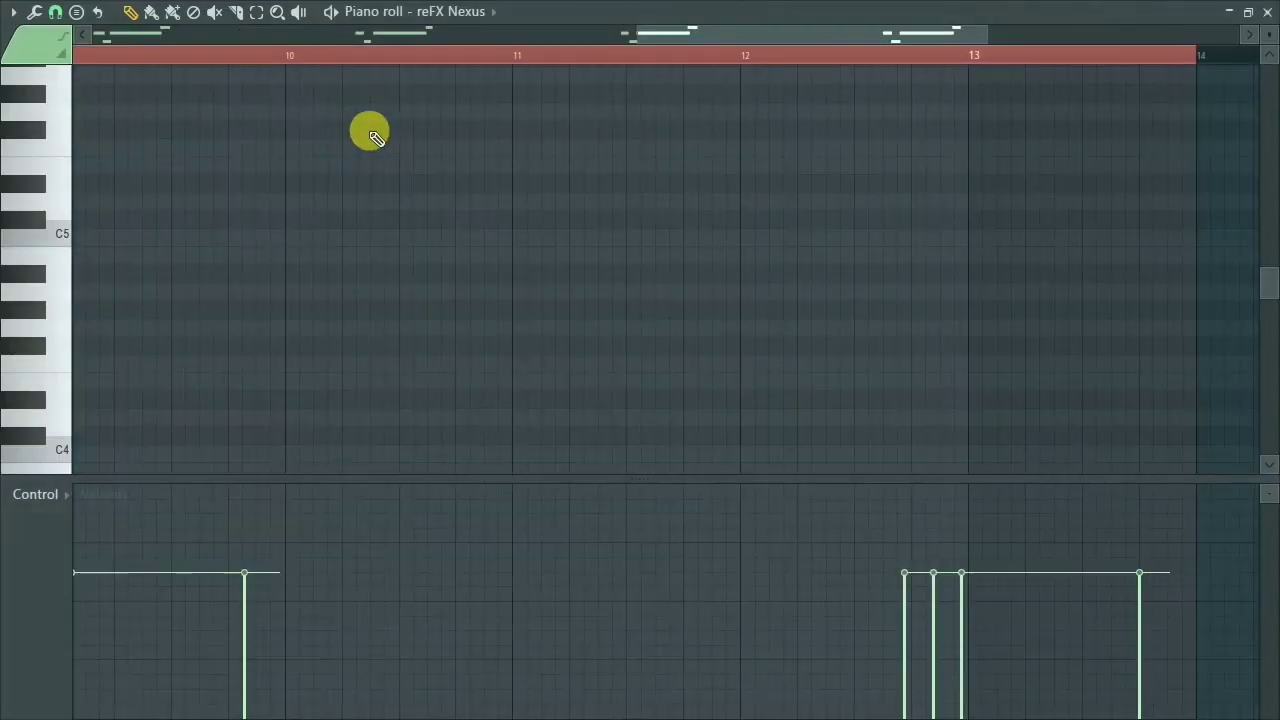
scroll(503, 154, up, 4)
scroll(697, 145, up, 10)
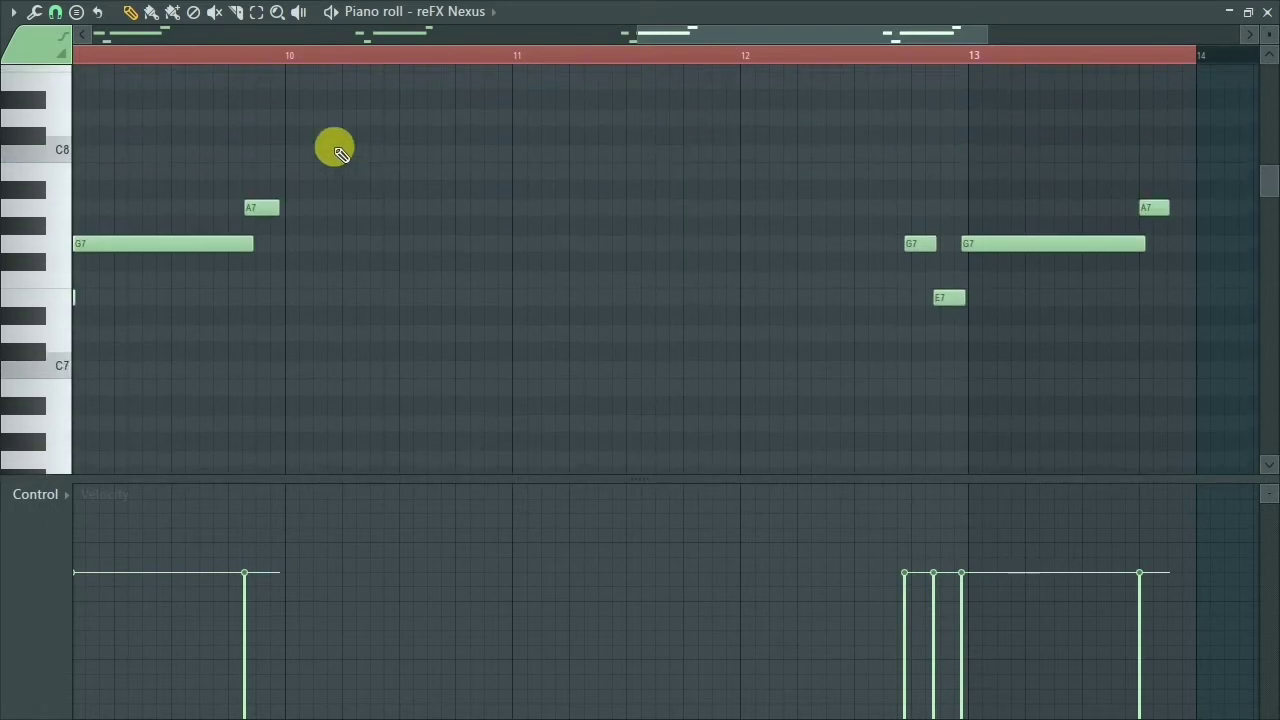
drag(645, 37, 552, 31)
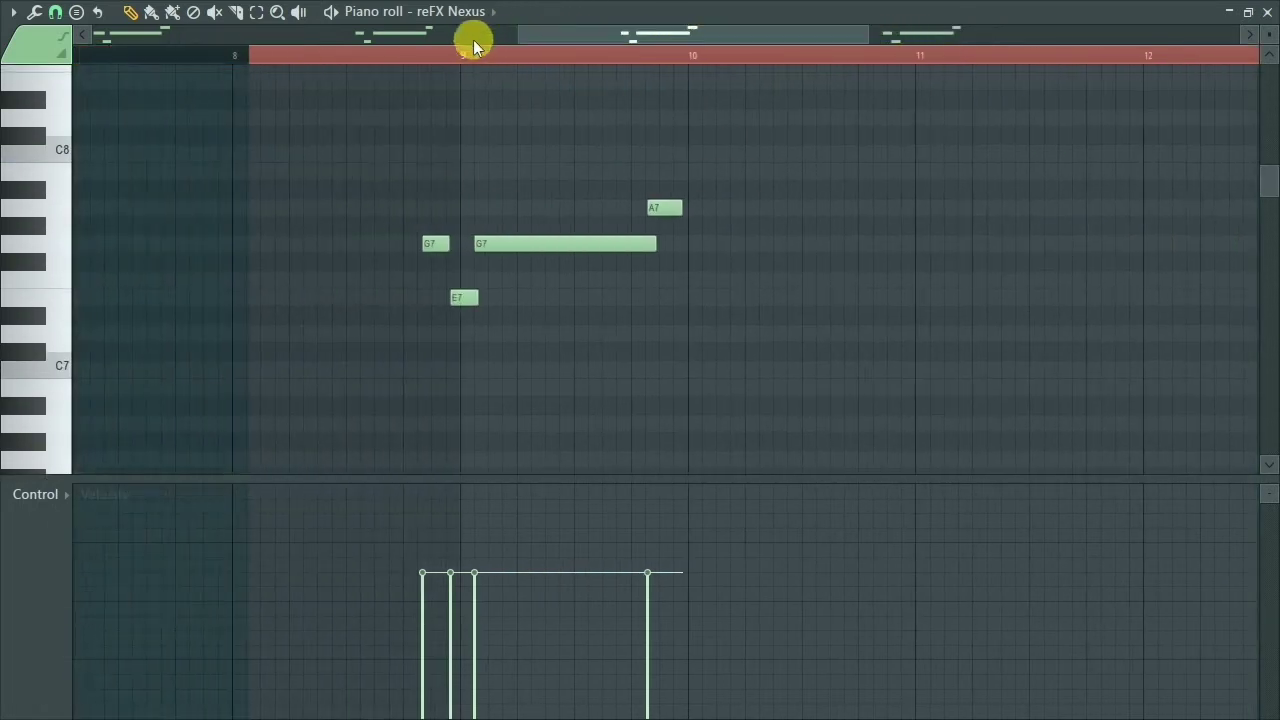
click(437, 55)
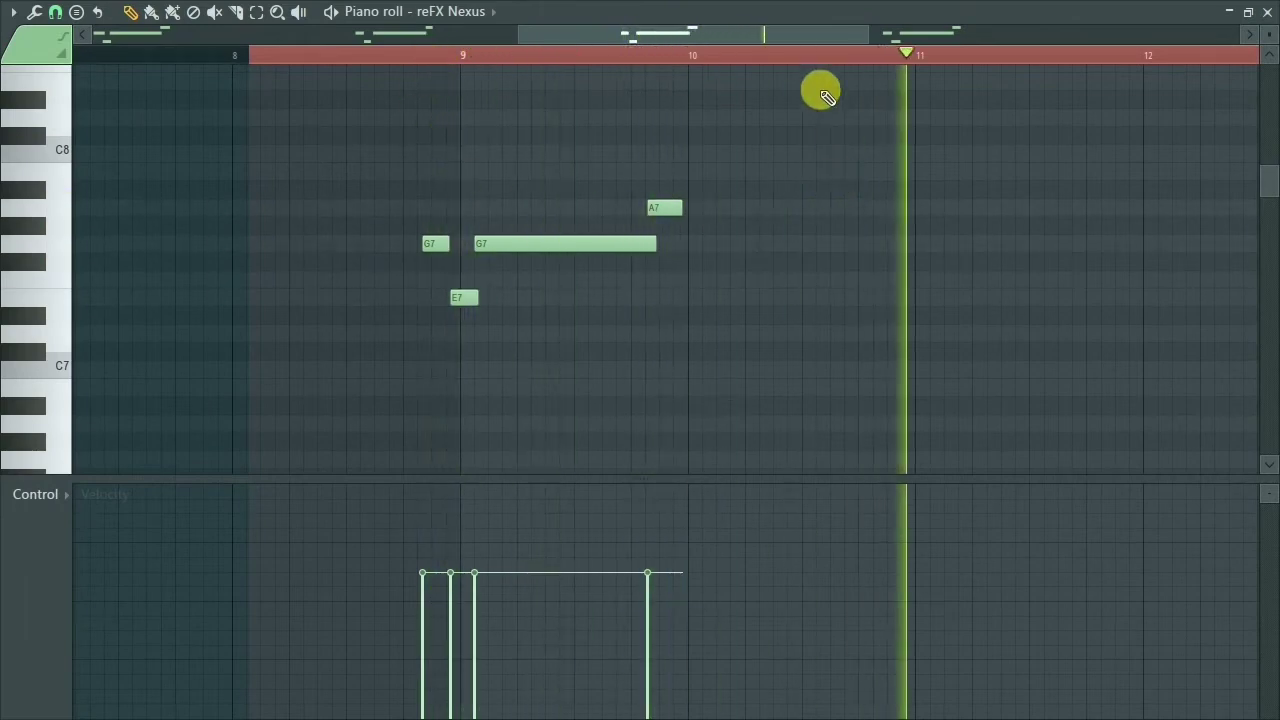
drag(724, 28, 951, 49)
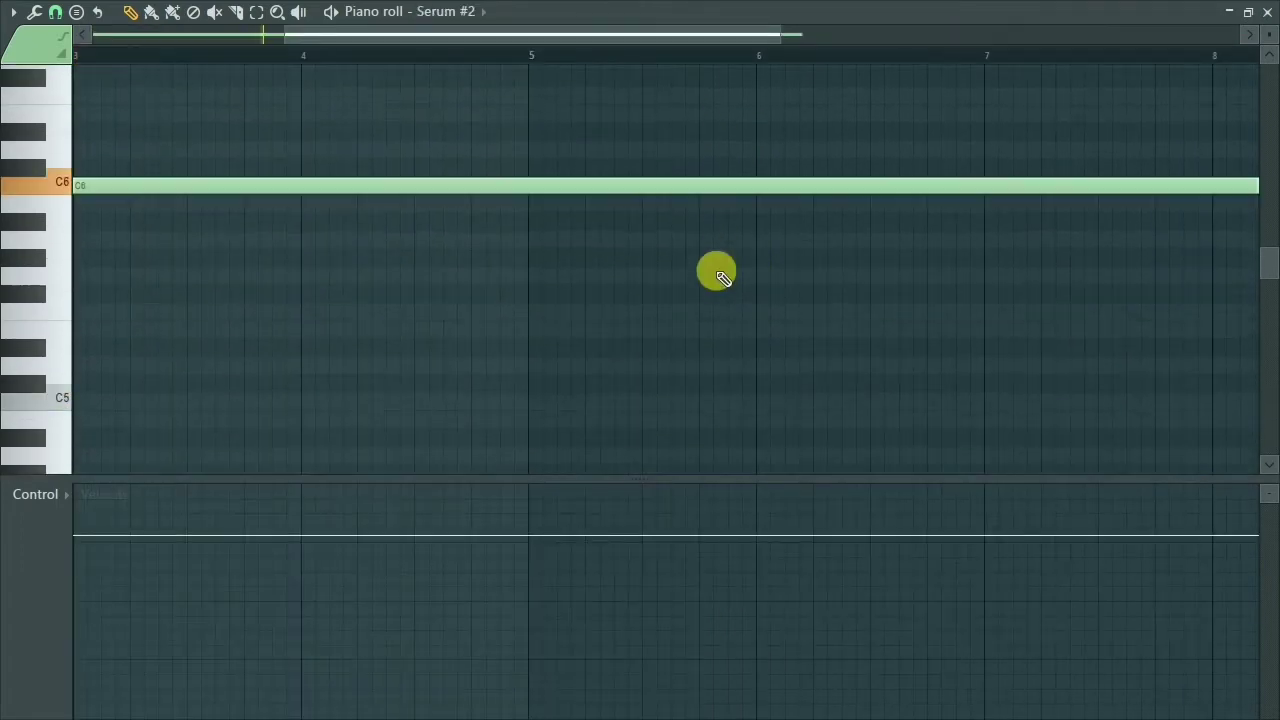
- Examine the sustained C6 note of Serum #2 and the repeated notes of the Serum pattern
scroll(714, 271, up, 1)
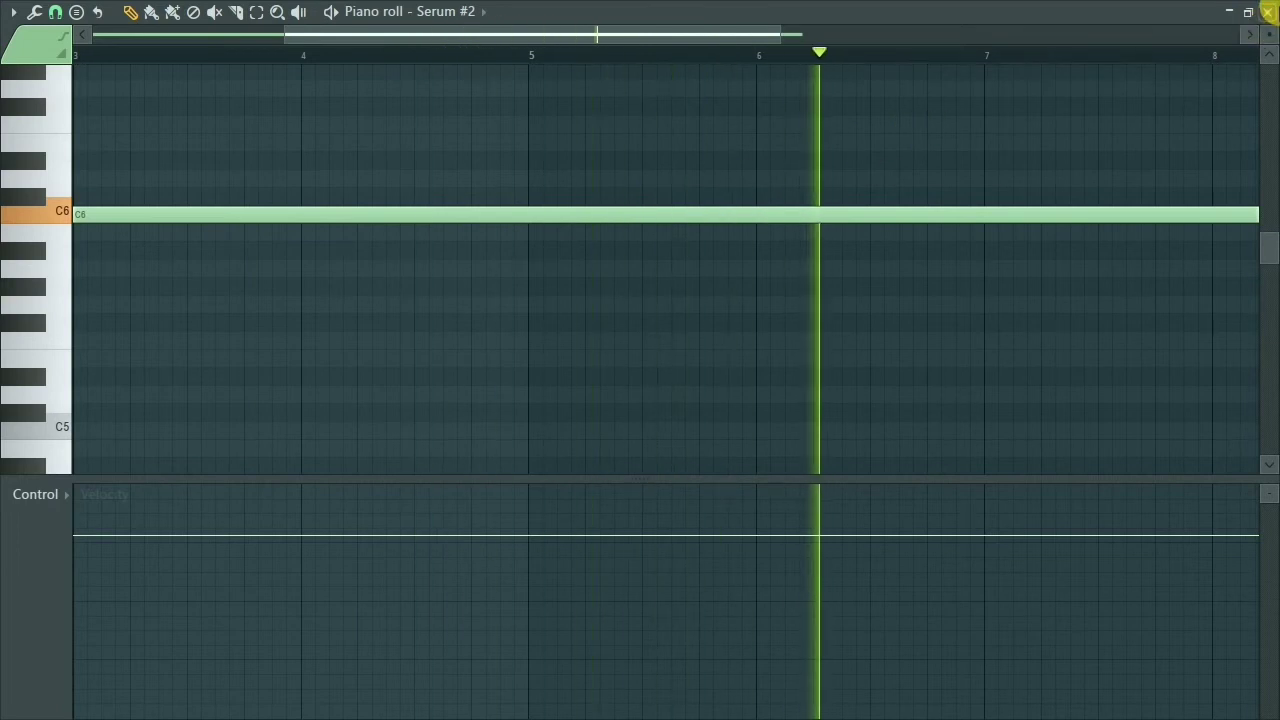
click(1268, 11)
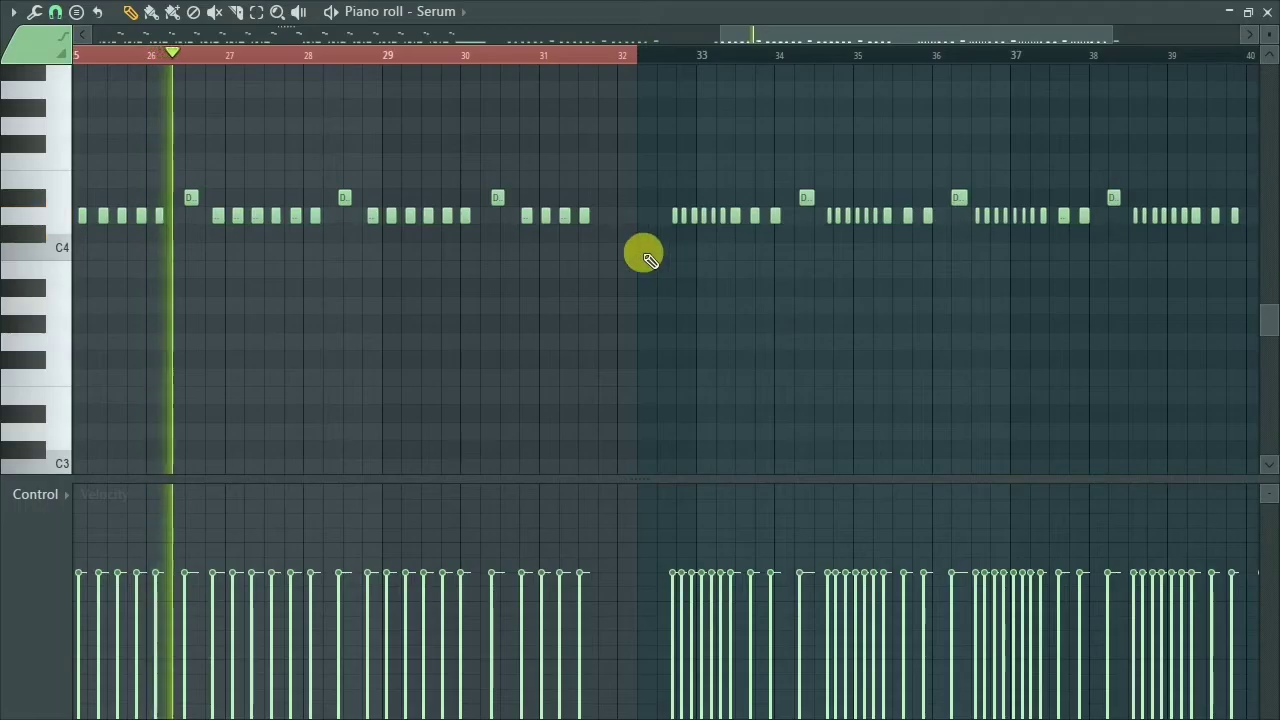
drag(884, 36, 826, 51)
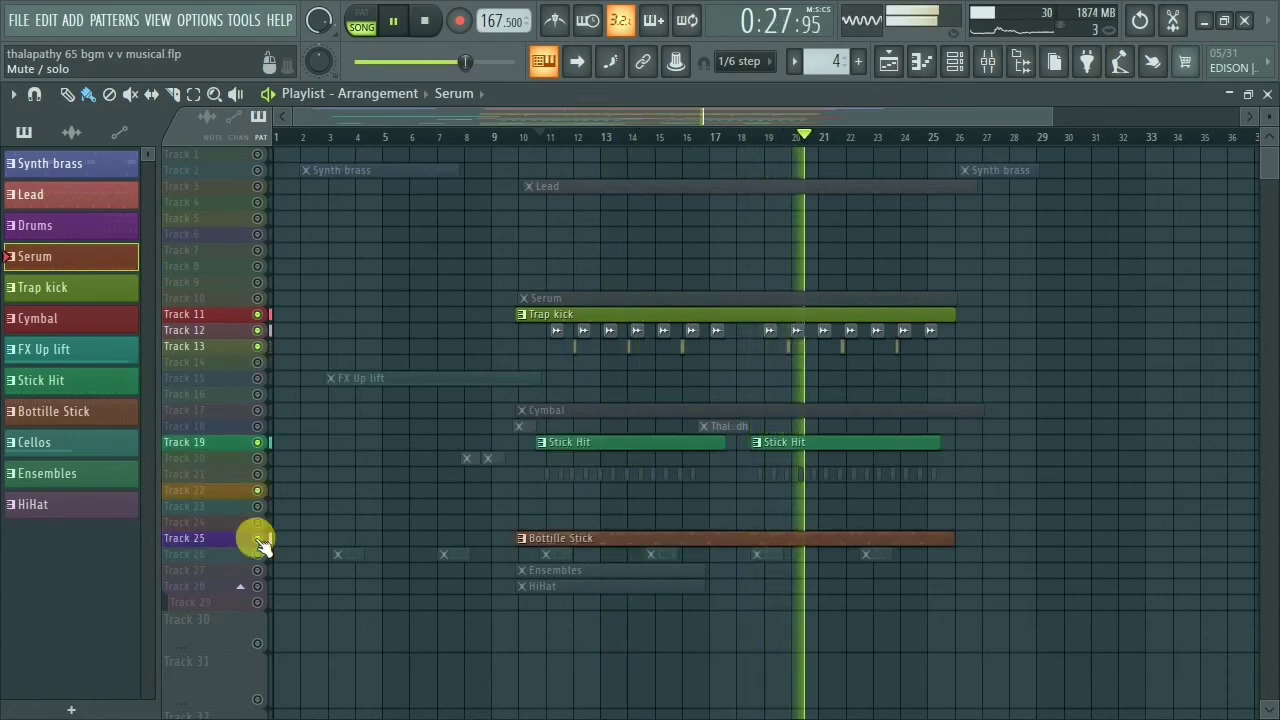
- Unmute Track 26 and examine the Cellos pattern's D3 note in the piano roll
click(257, 554)
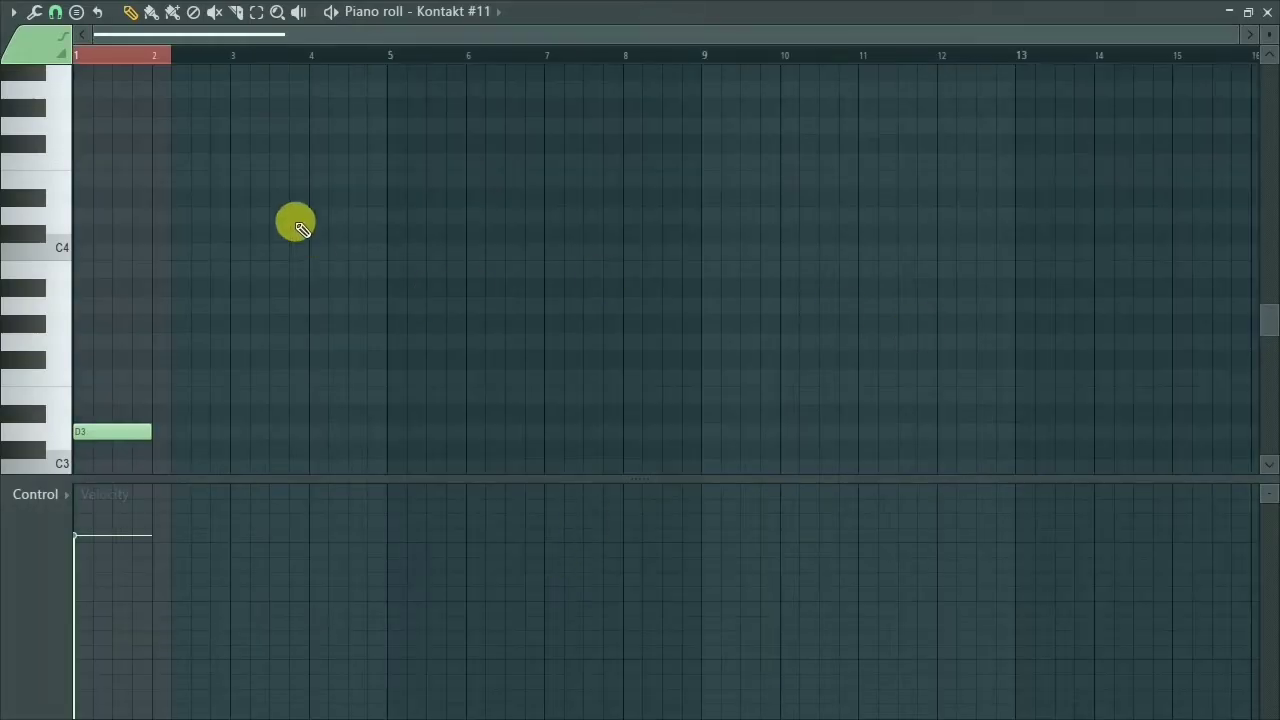
scroll(295, 222, down, 5)
scroll(292, 218, up, 1)
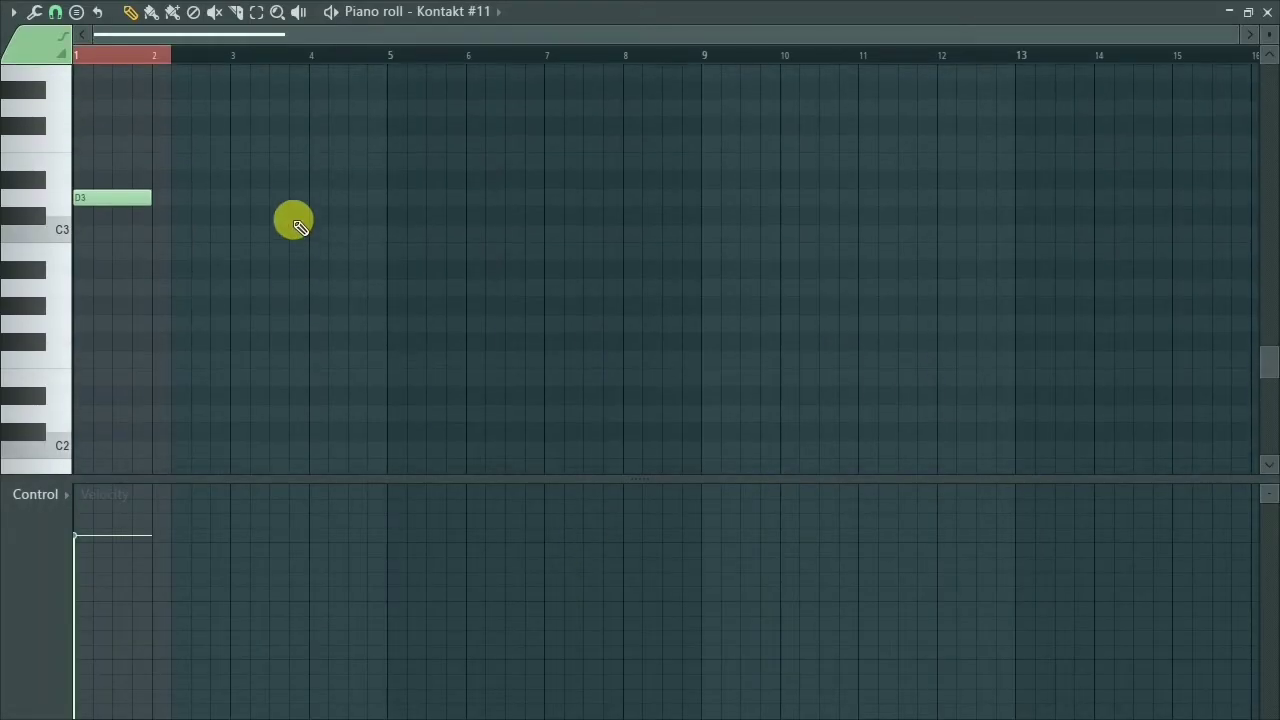
- Play the full arrangement and follow the playlist with the time range zoomed in slightly
key(space)
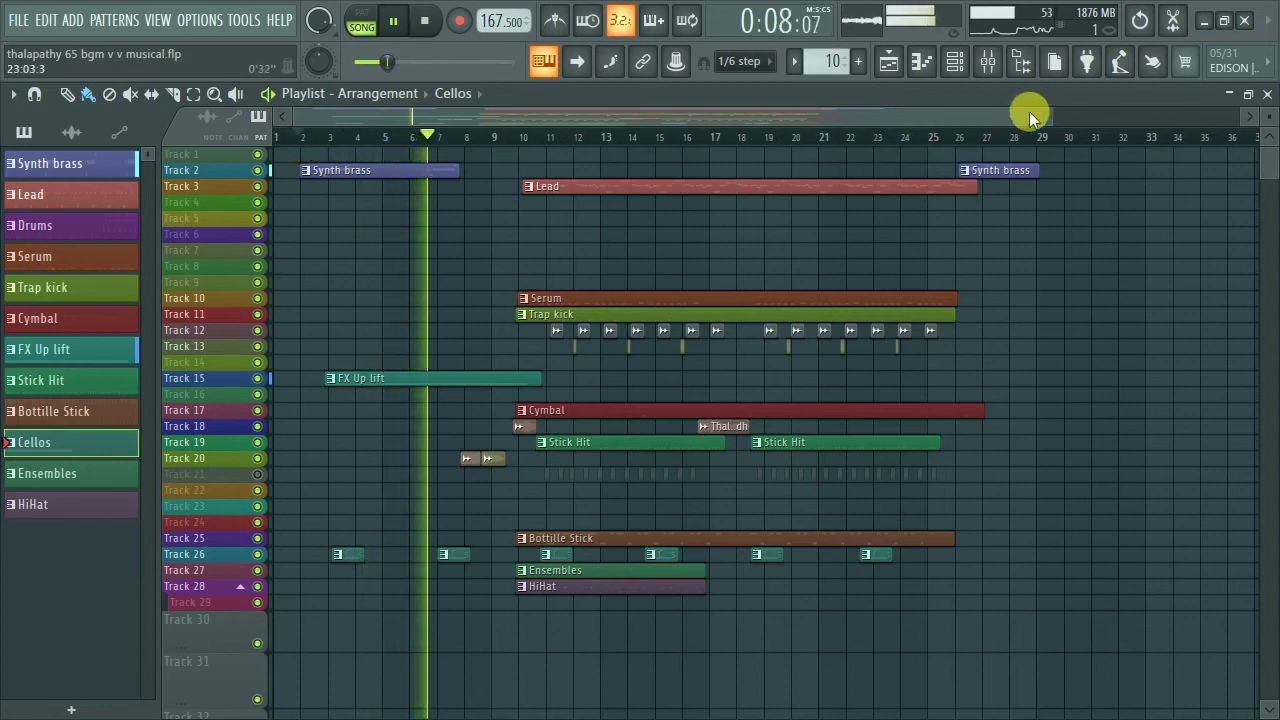
drag(1047, 113, 906, 133)
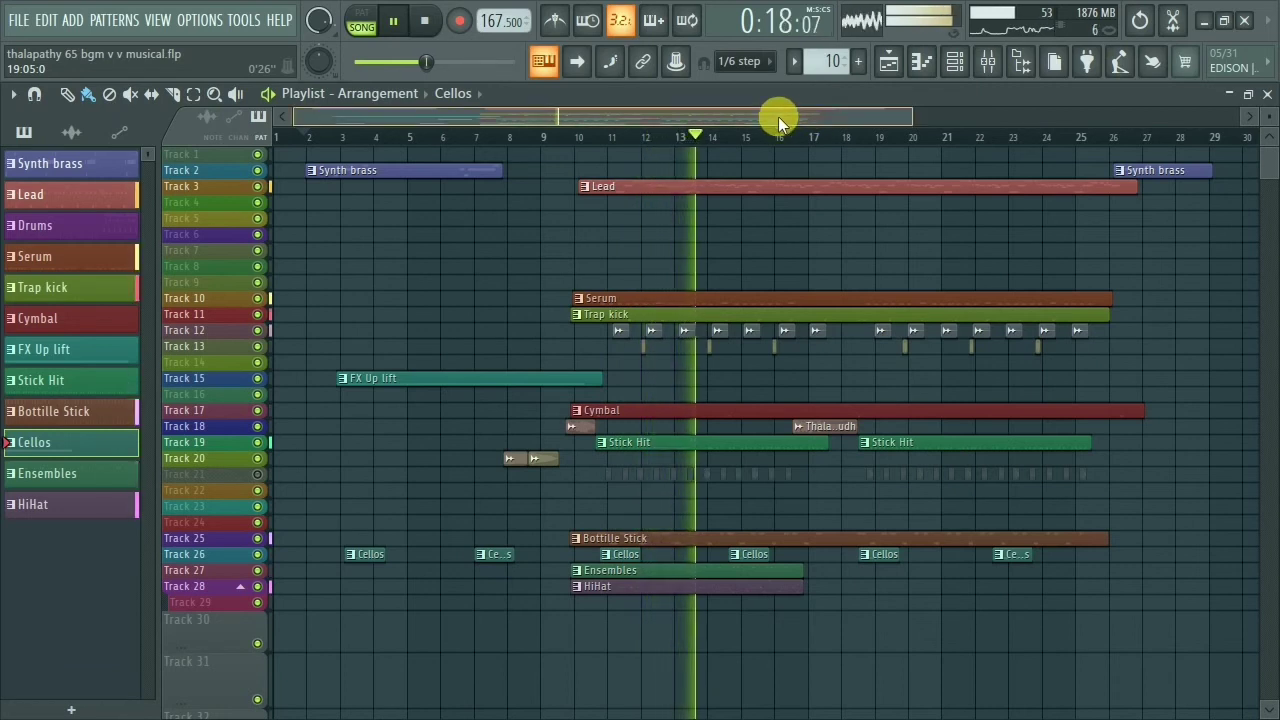
drag(777, 115, 828, 118)
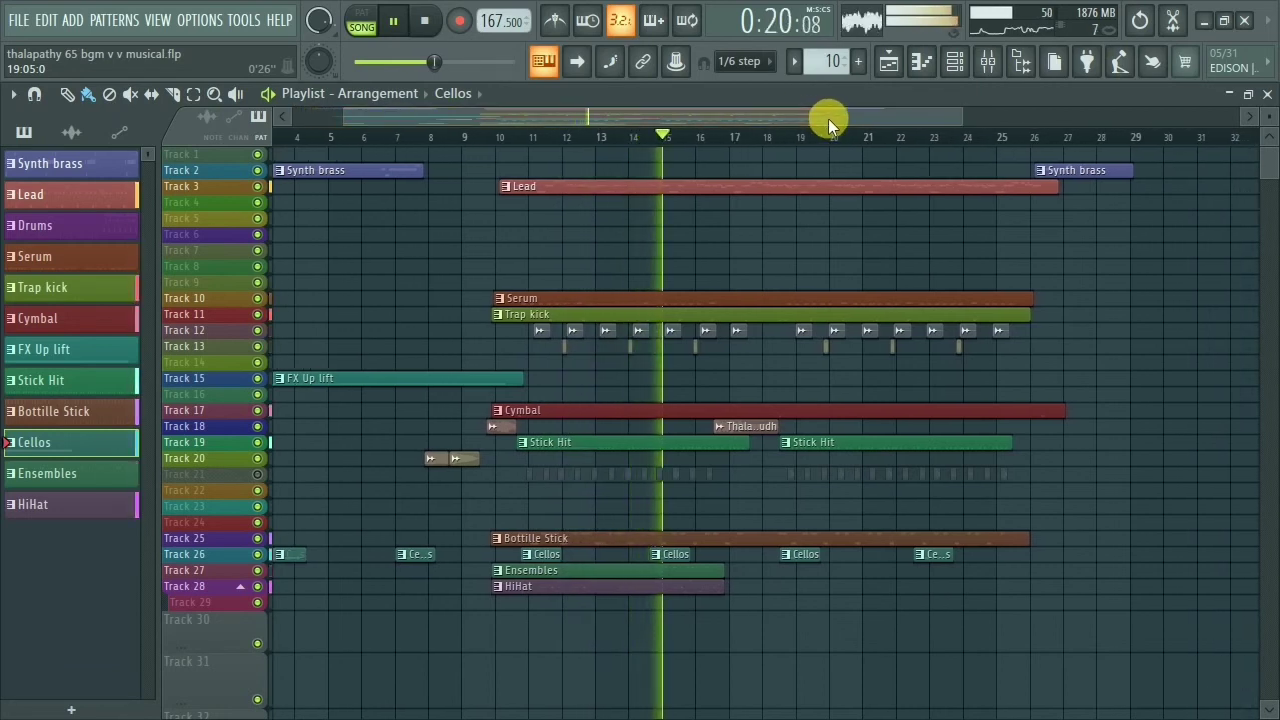